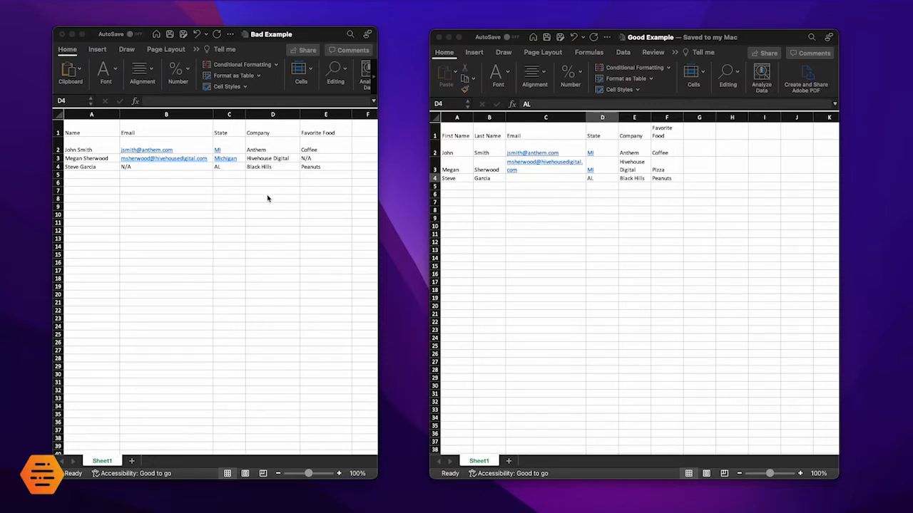
Step: Compare how the Bad Example and Good Example sheets store contact names and the missing email in row 4
{"action": "left_click", "coordinate": [118, 181]}
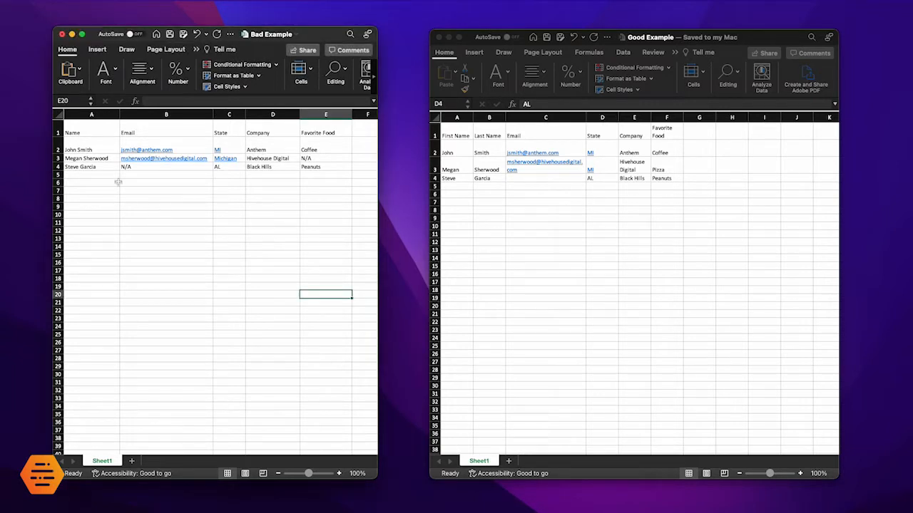
{"action": "left_click_drag", "start_coordinate": [90, 149], "coordinate": [88, 168]}
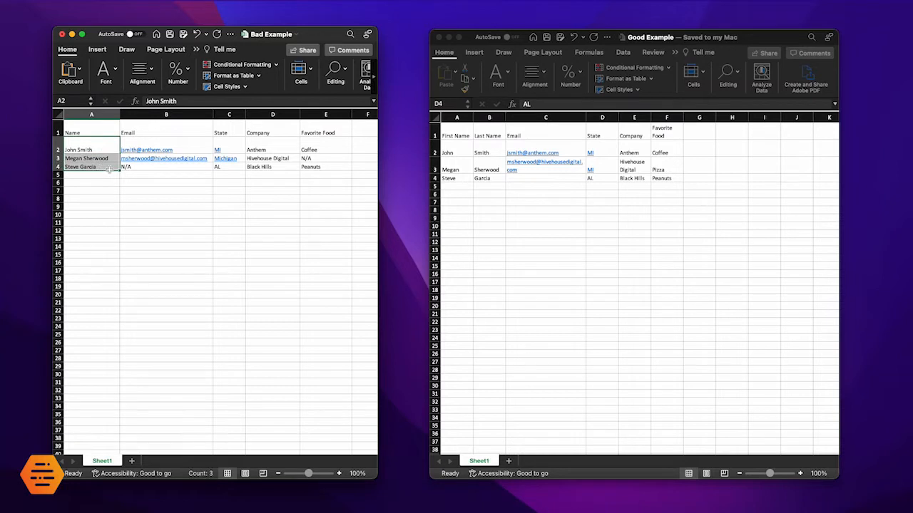
{"action": "left_click", "coordinate": [461, 153]}
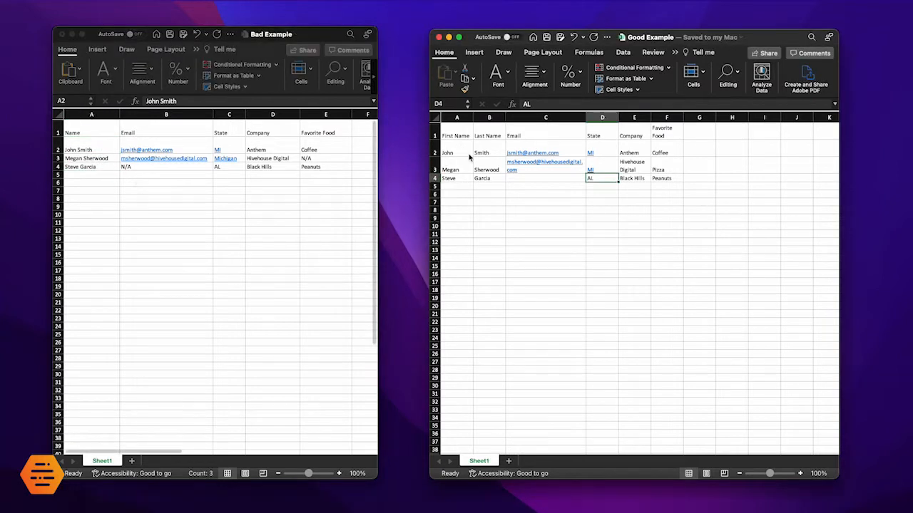
{"action": "left_click_drag", "start_coordinate": [486, 178], "coordinate": [455, 147]}
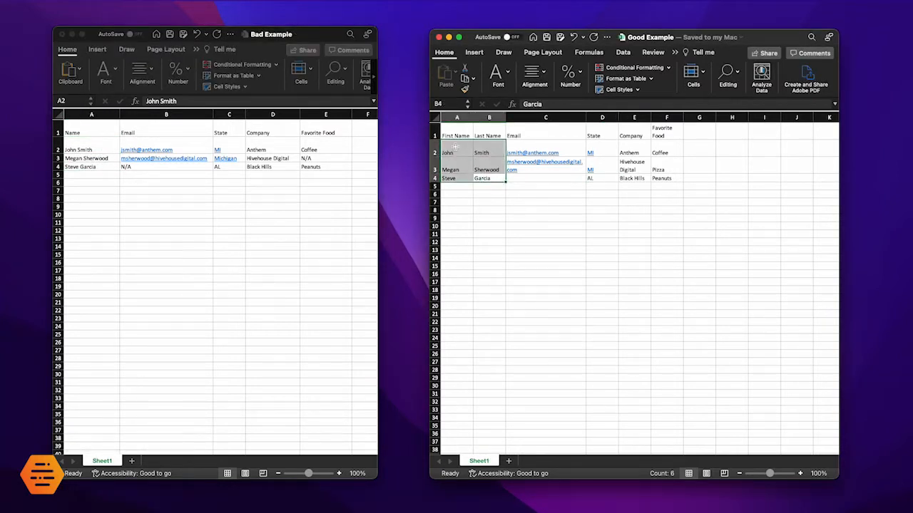
{"action": "left_click", "coordinate": [168, 200]}
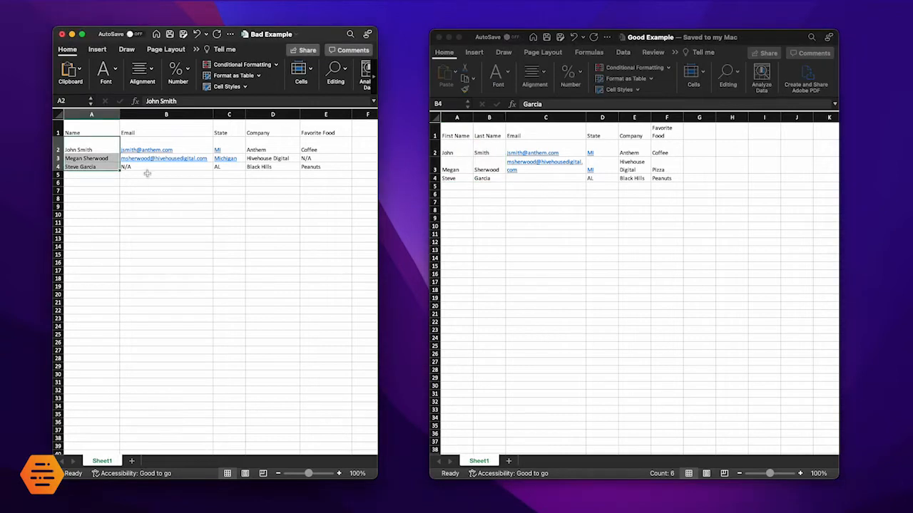
{"action": "left_click", "coordinate": [145, 168]}
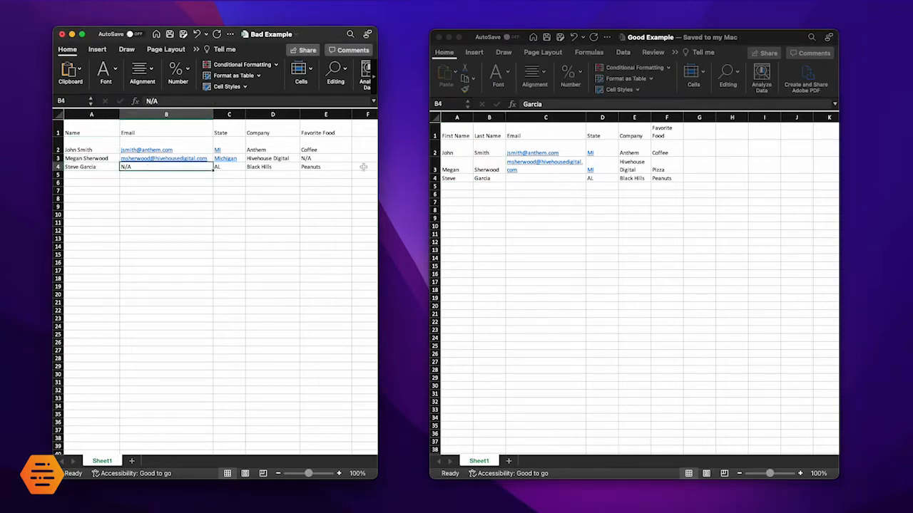
{"action": "left_click", "coordinate": [545, 182]}
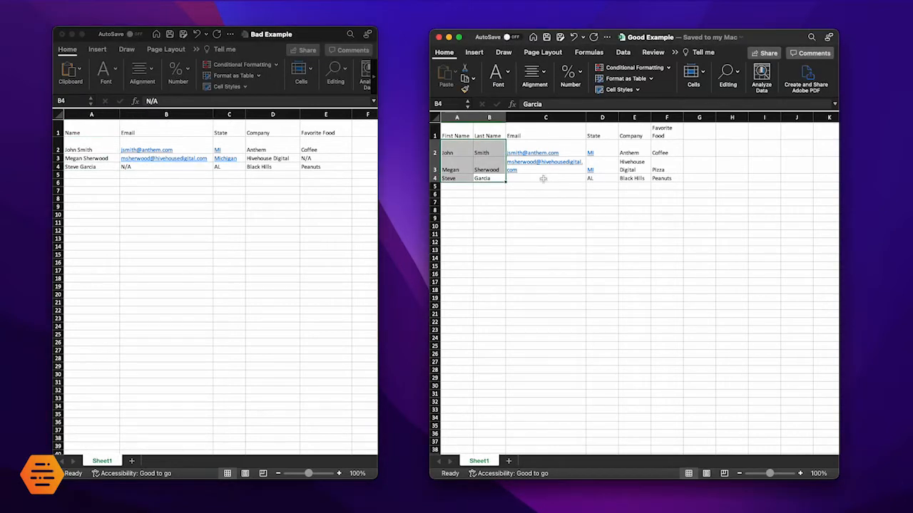
{"action": "left_click", "coordinate": [544, 179]}
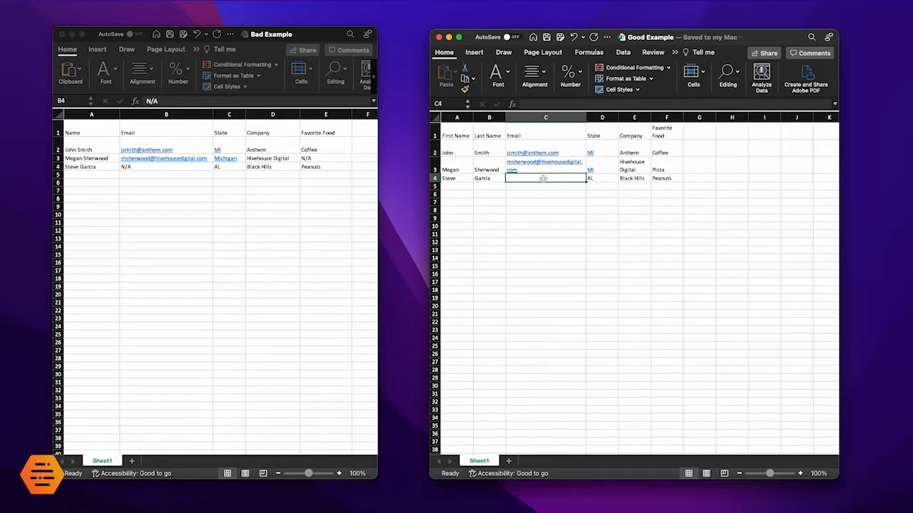
Step: Compare the State column entries in rows 2 to 4 of the Bad Example and Good Example sheets
{"action": "left_click", "coordinate": [239, 147]}
{"action": "left_click_drag", "start_coordinate": [237, 150], "coordinate": [235, 167]}
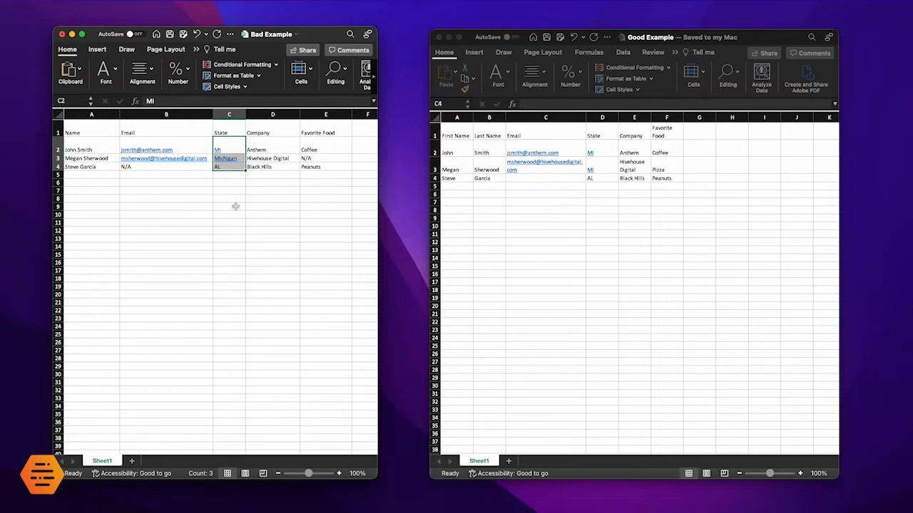
{"action": "left_click", "coordinate": [590, 152]}
{"action": "left_click_drag", "start_coordinate": [591, 152], "coordinate": [604, 179]}
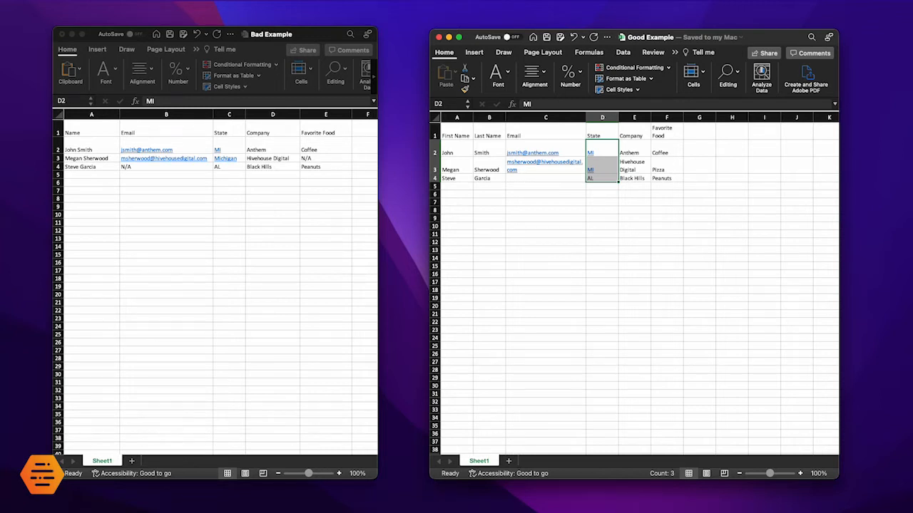
{"action": "left_click", "coordinate": [599, 133]}
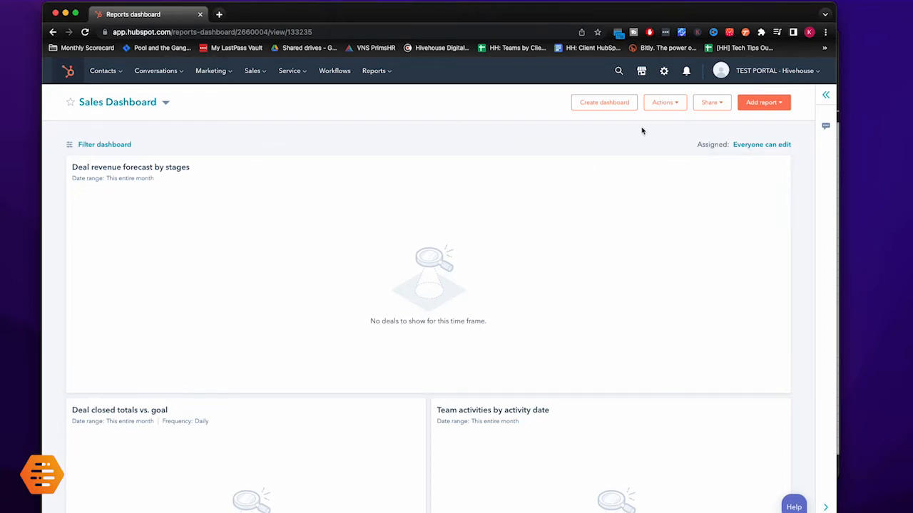
{"action": "left_click", "coordinate": [101, 71]}
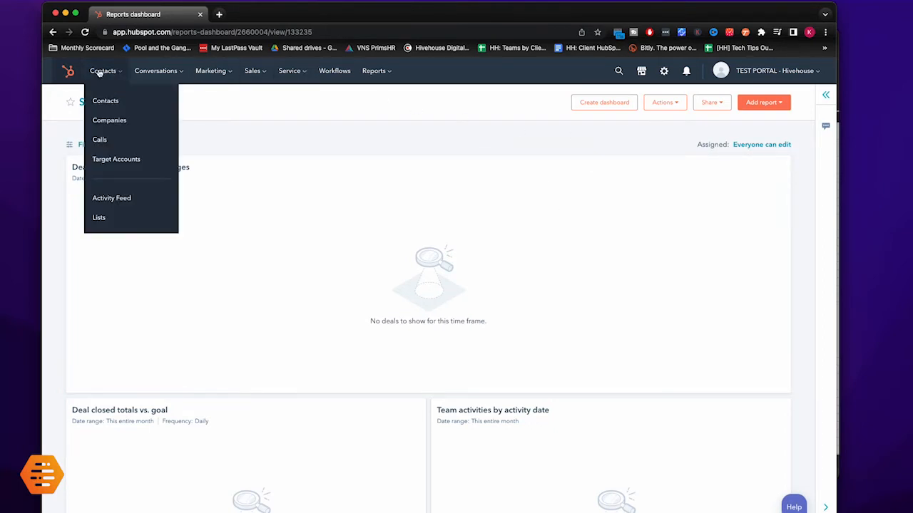
{"action": "left_click", "coordinate": [98, 219]}
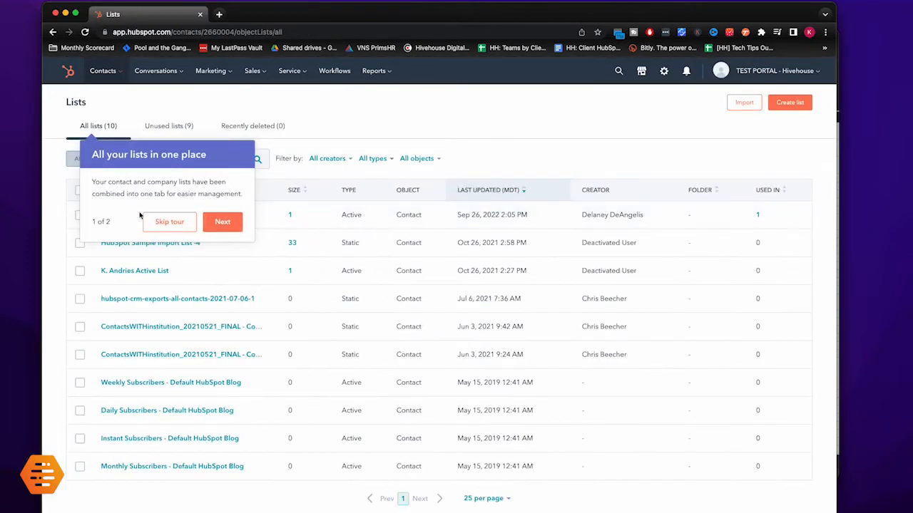
{"action": "left_click", "coordinate": [159, 223]}
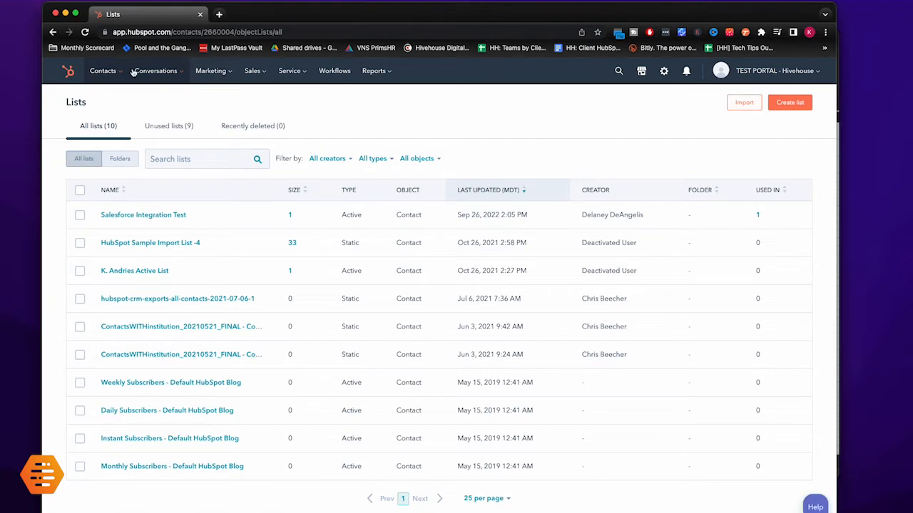
Step: Start a new import from the Companies page, choosing a file from the computer as the source
{"action": "mouse_move", "coordinate": [103, 72]}
{"action": "left_click", "coordinate": [102, 119]}
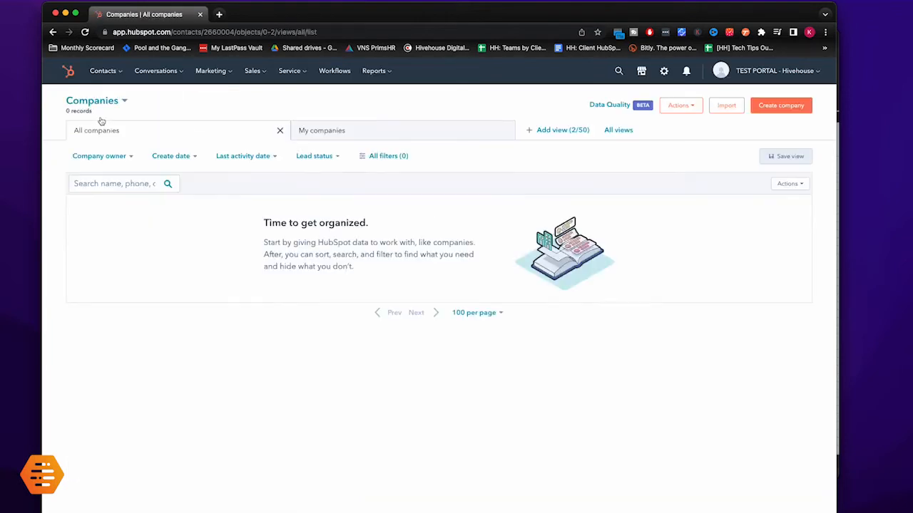
{"action": "left_click", "coordinate": [727, 106]}
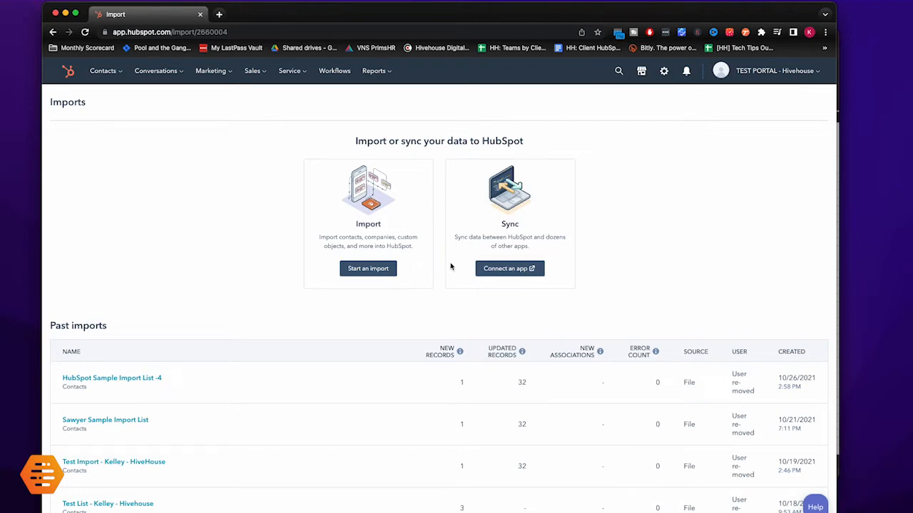
{"action": "left_click", "coordinate": [365, 274]}
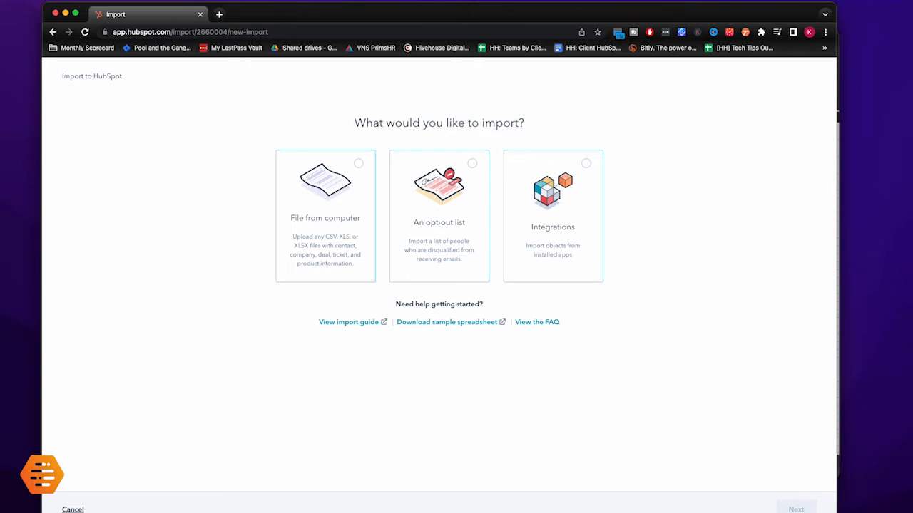
{"action": "left_click", "coordinate": [325, 235]}
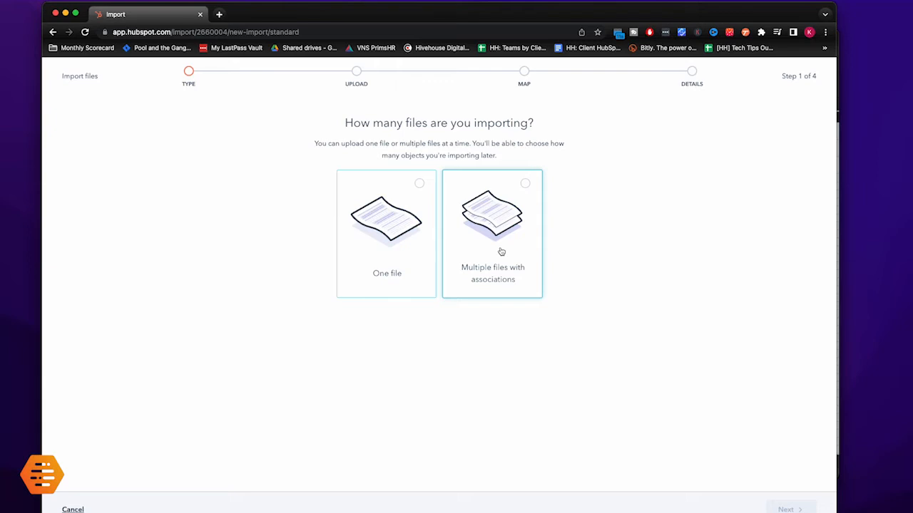
Step: Set the import type to one file containing one object, with Contacts as the object
{"action": "left_click", "coordinate": [393, 247]}
{"action": "left_click", "coordinate": [786, 508]}
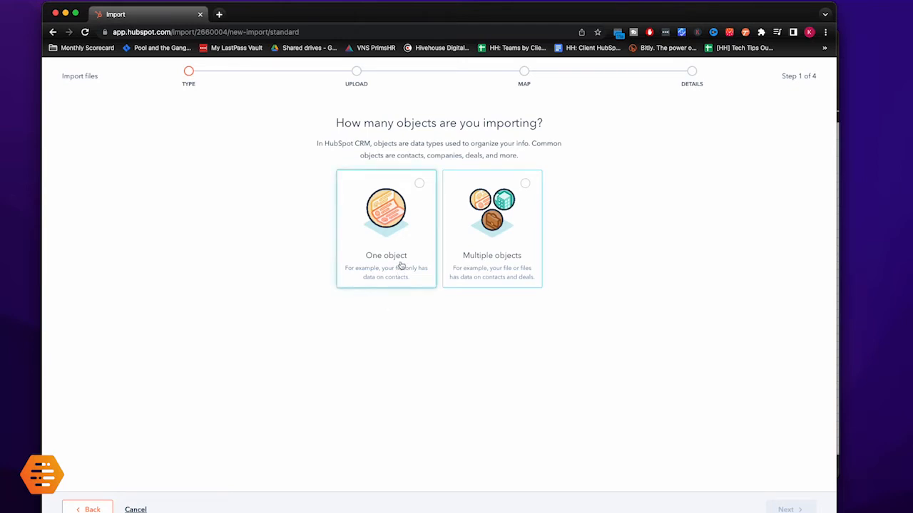
{"action": "left_click", "coordinate": [405, 235]}
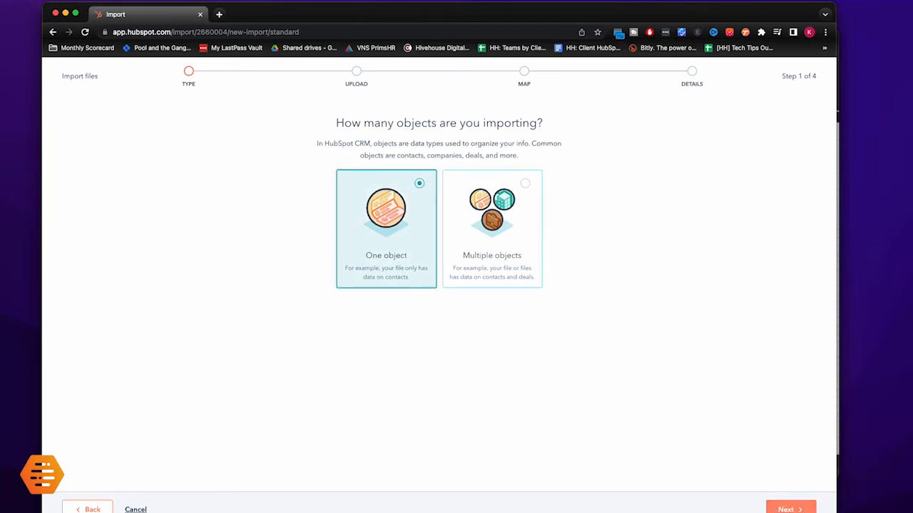
{"action": "left_click", "coordinate": [787, 509]}
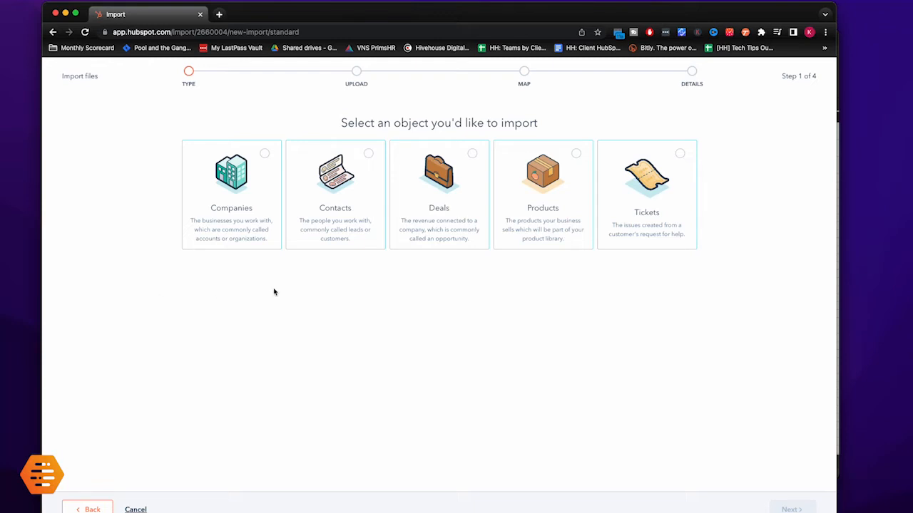
{"action": "left_click", "coordinate": [334, 198]}
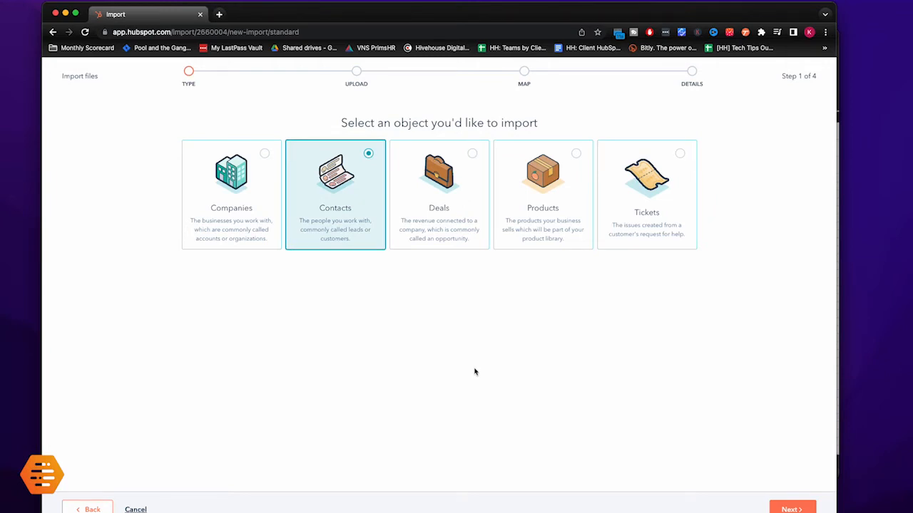
{"action": "left_click", "coordinate": [780, 508]}
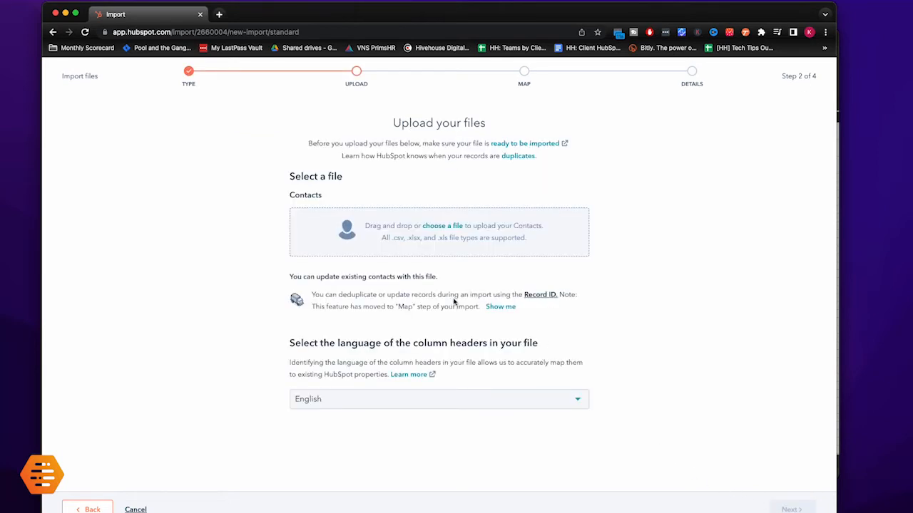
Step: Upload Good Example.xlsx from the Desktop as the contacts file and continue to column mapping
{"action": "left_click", "coordinate": [434, 227]}
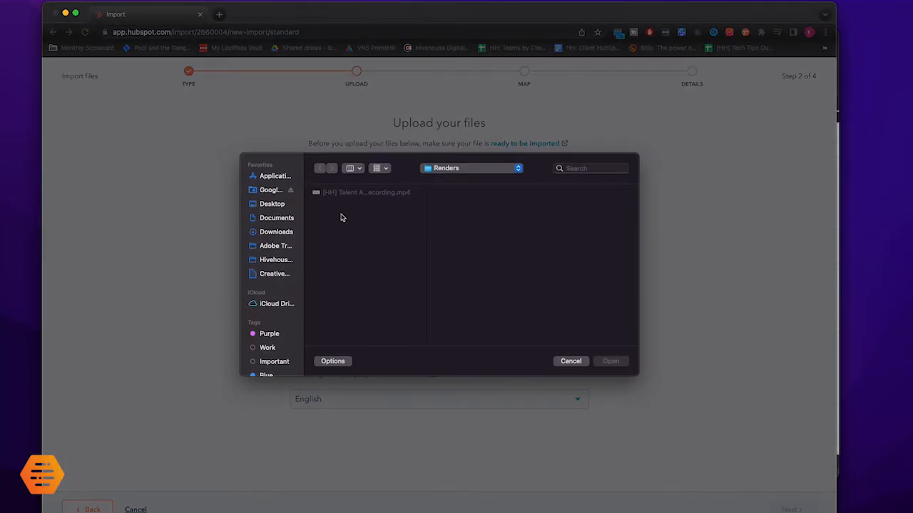
{"action": "left_click", "coordinate": [275, 204]}
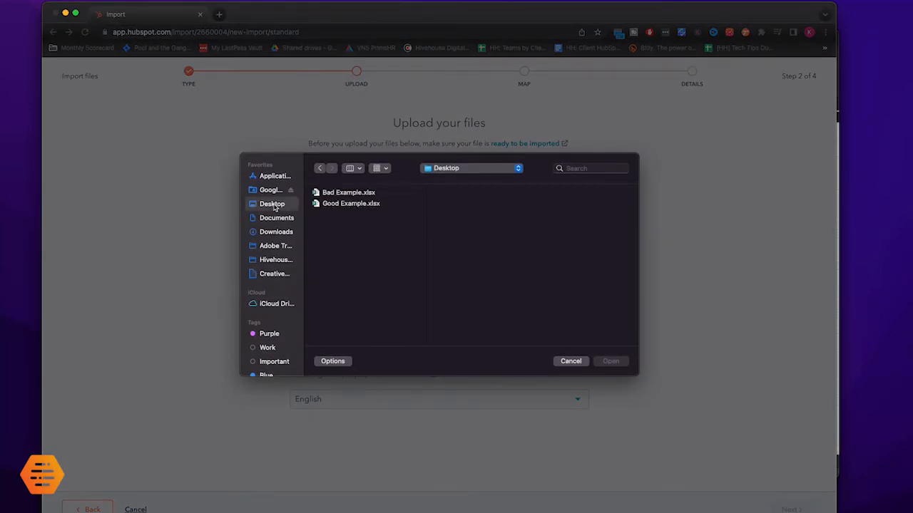
{"action": "left_click", "coordinate": [350, 204]}
{"action": "left_click", "coordinate": [611, 361]}
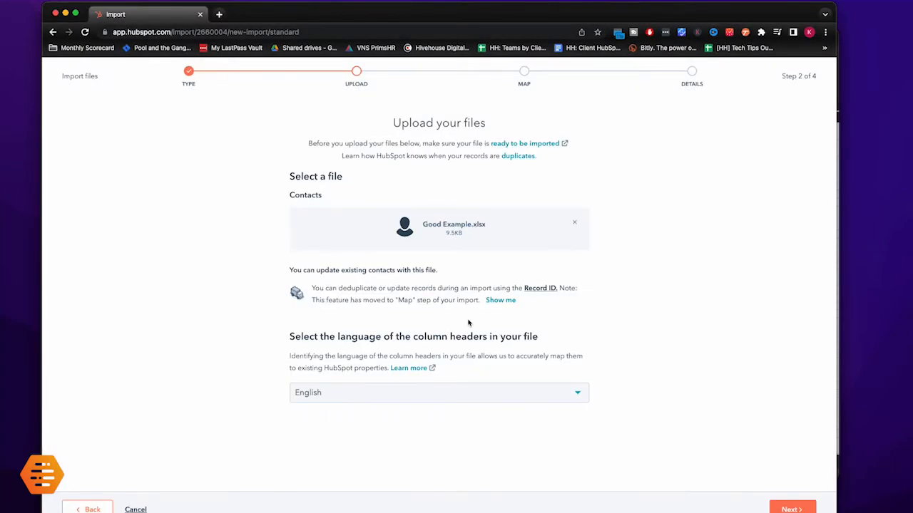
{"action": "left_click", "coordinate": [785, 507]}
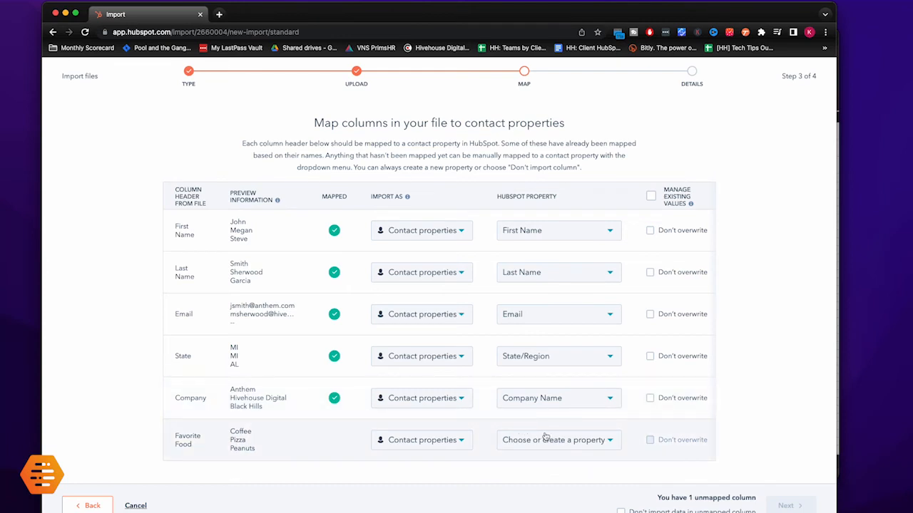
Step: Set the Favorite Food column to "Don't import column" and continue to the final import details
{"action": "left_click", "coordinate": [412, 445]}
{"action": "left_click", "coordinate": [418, 418]}
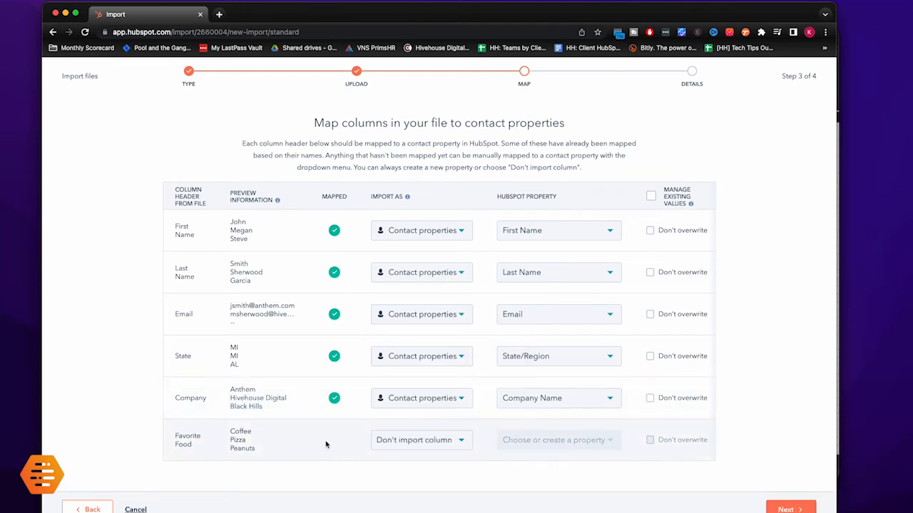
{"action": "left_click", "coordinate": [790, 509]}
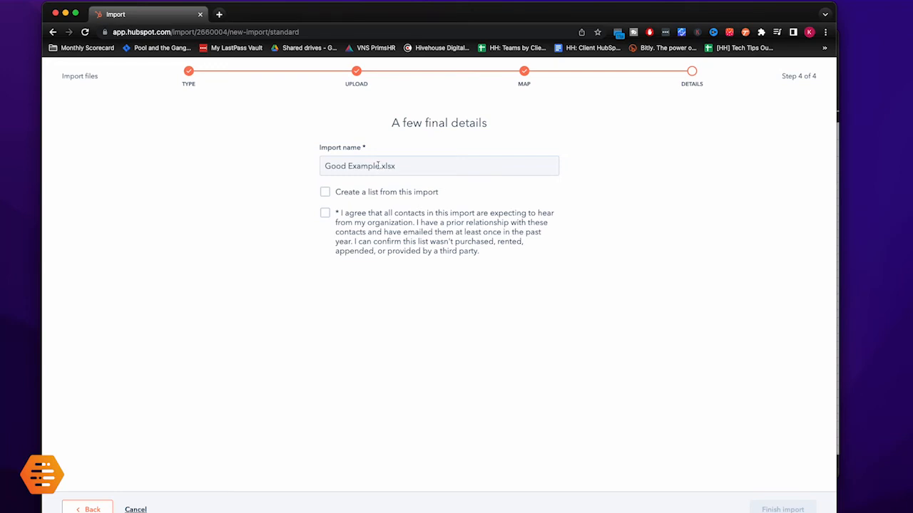
Step: Rename the import as "9.30.22 - HubSpot Contact Import Example.xlsx"
{"action": "left_click_drag", "start_coordinate": [380, 167], "coordinate": [303, 167]}
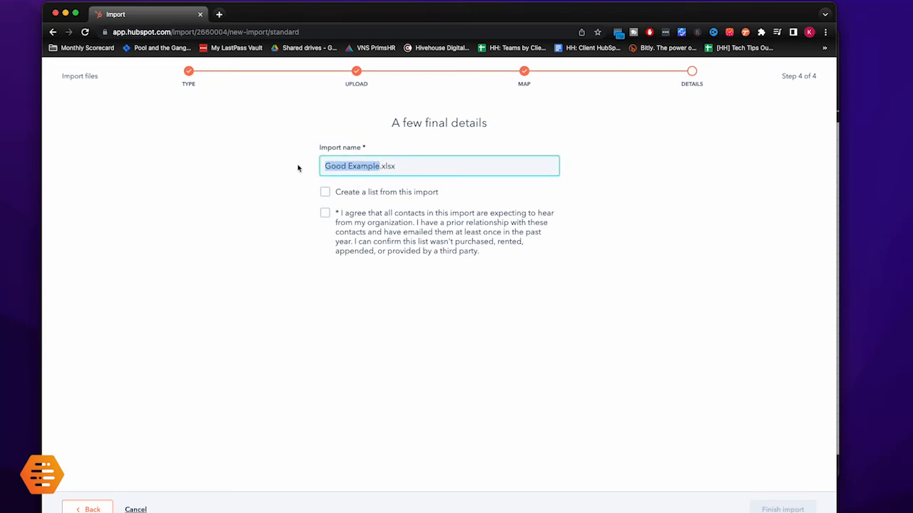
{"action": "type", "text": "9.30.22"}
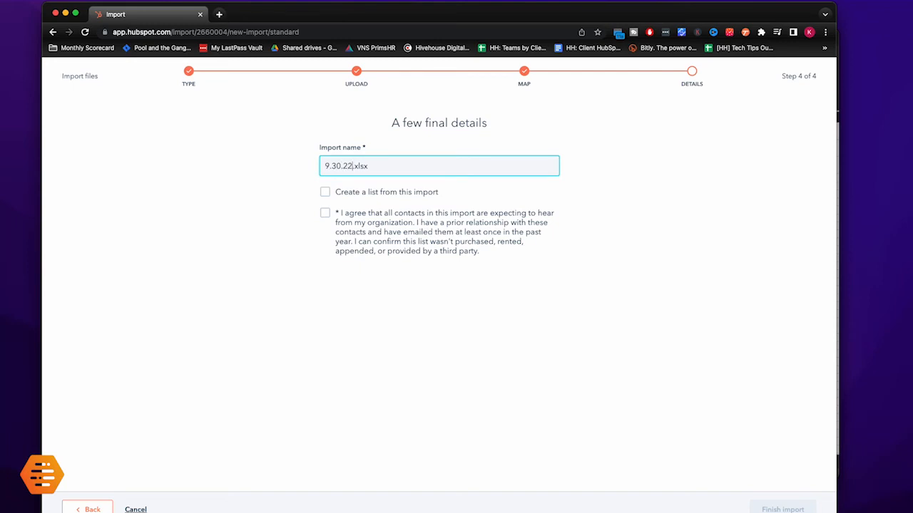
{"action": "type", "text": " - HubSpot Contact Import Example"}
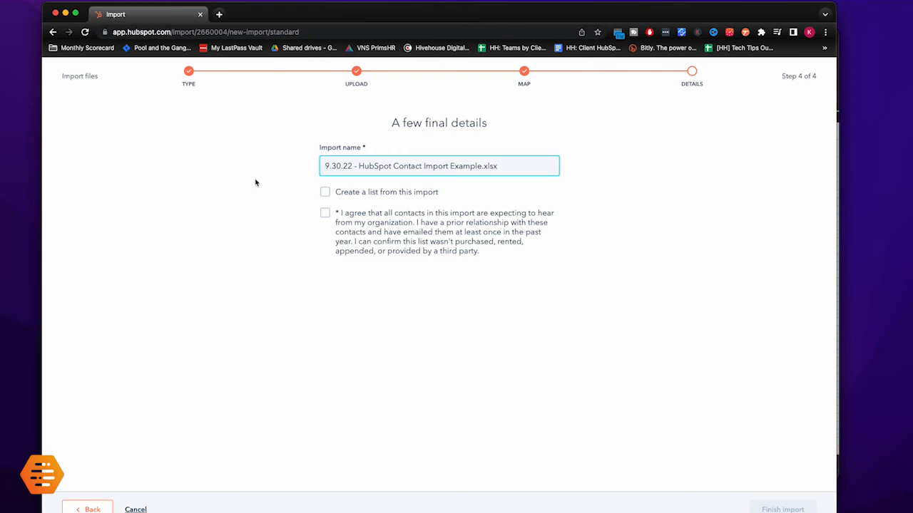
Step: Enable creating a list from this import, agree to the contact consent statement, and finish the import
{"action": "left_click", "coordinate": [326, 192]}
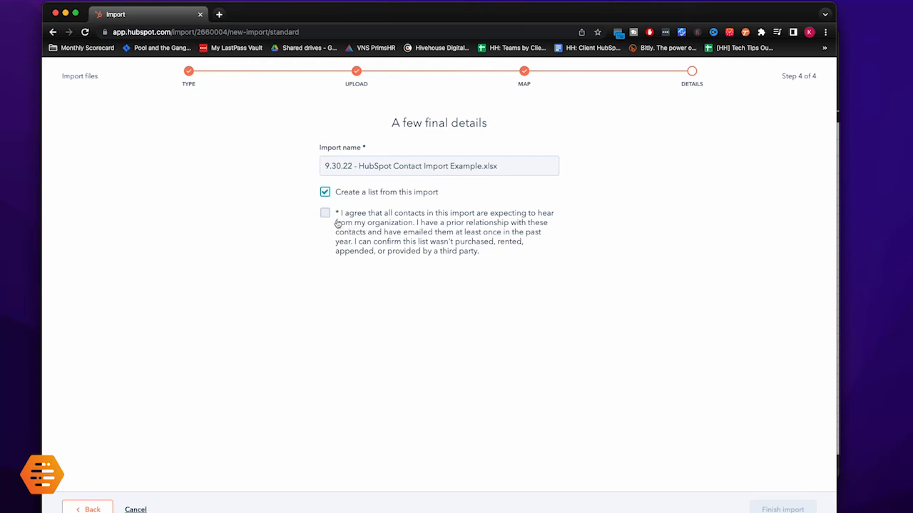
{"action": "left_click", "coordinate": [325, 216]}
{"action": "left_click", "coordinate": [781, 508]}
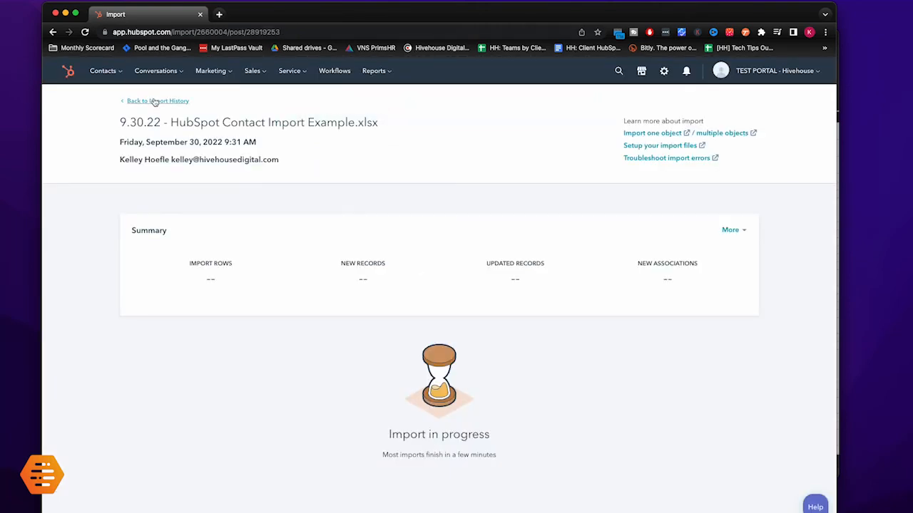
Step: Return to the import history and review the record and error counts of the new contact import
{"action": "left_click", "coordinate": [153, 101]}
{"action": "scroll", "coordinate": [152, 181], "scroll_direction": "down", "scroll_amount": 4}
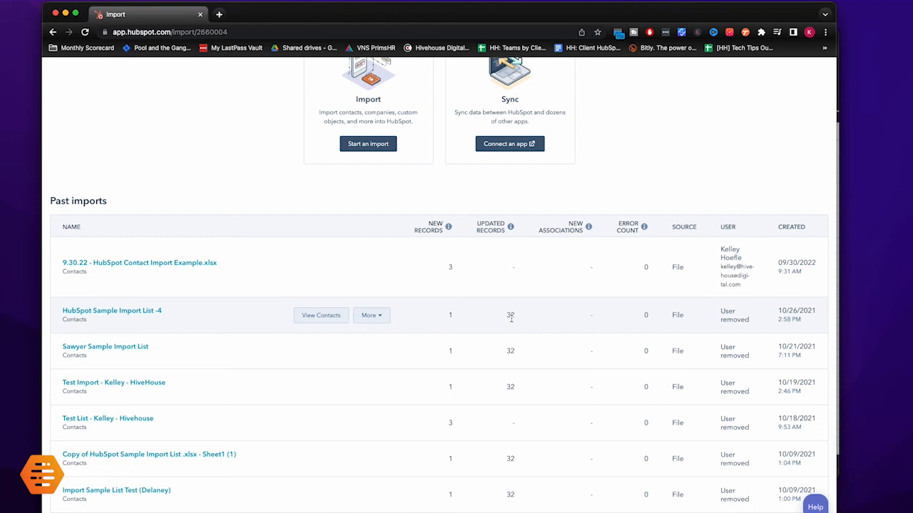
{"action": "scroll", "coordinate": [512, 318], "scroll_direction": "up", "scroll_amount": 3}
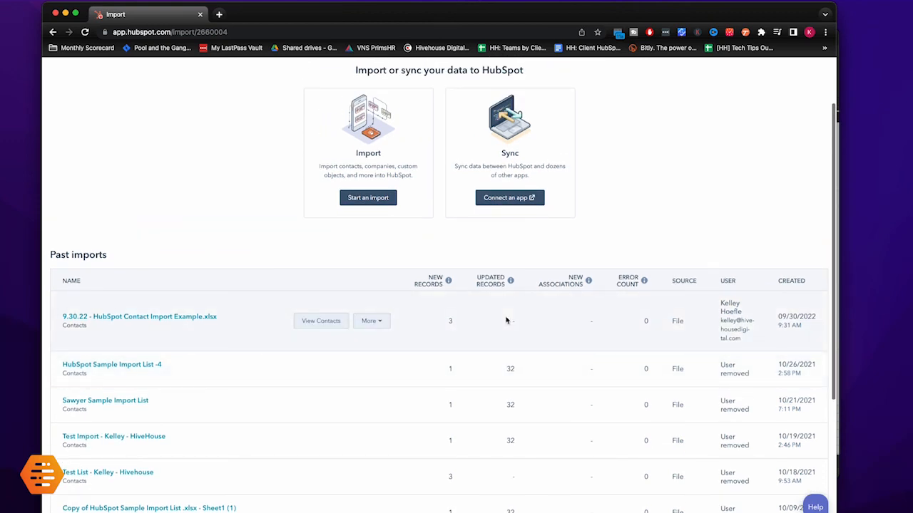
{"action": "scroll", "coordinate": [503, 319], "scroll_direction": "up", "scroll_amount": 1}
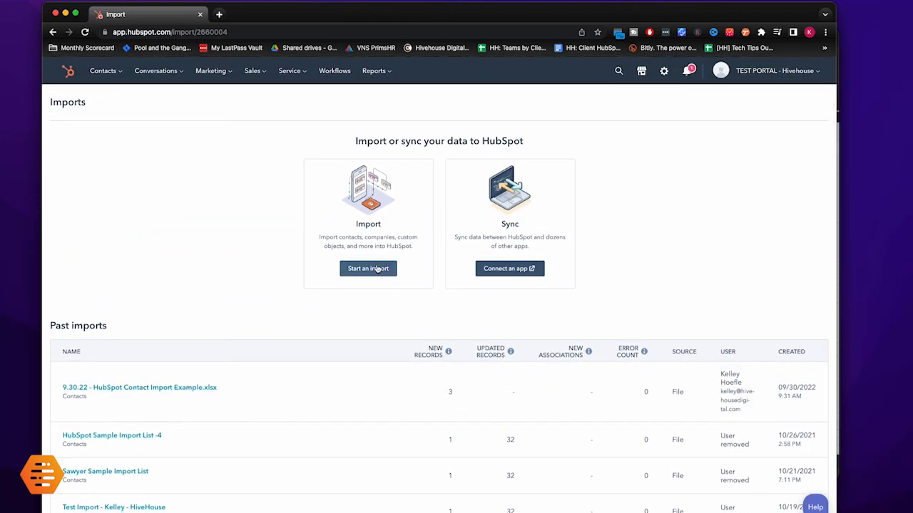